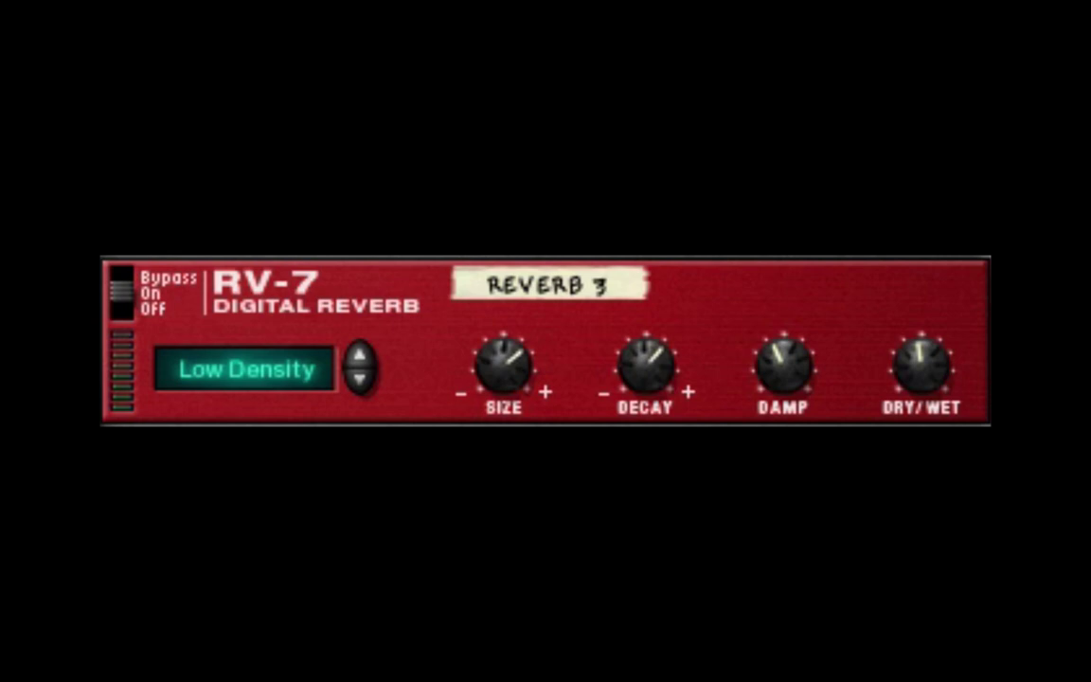
Step Reverb 3 through its algorithms from Hall, the room types, Gated, Low Density and Stereo Echoes, ending on Pan Room.
click(365, 365)
click(360, 370)
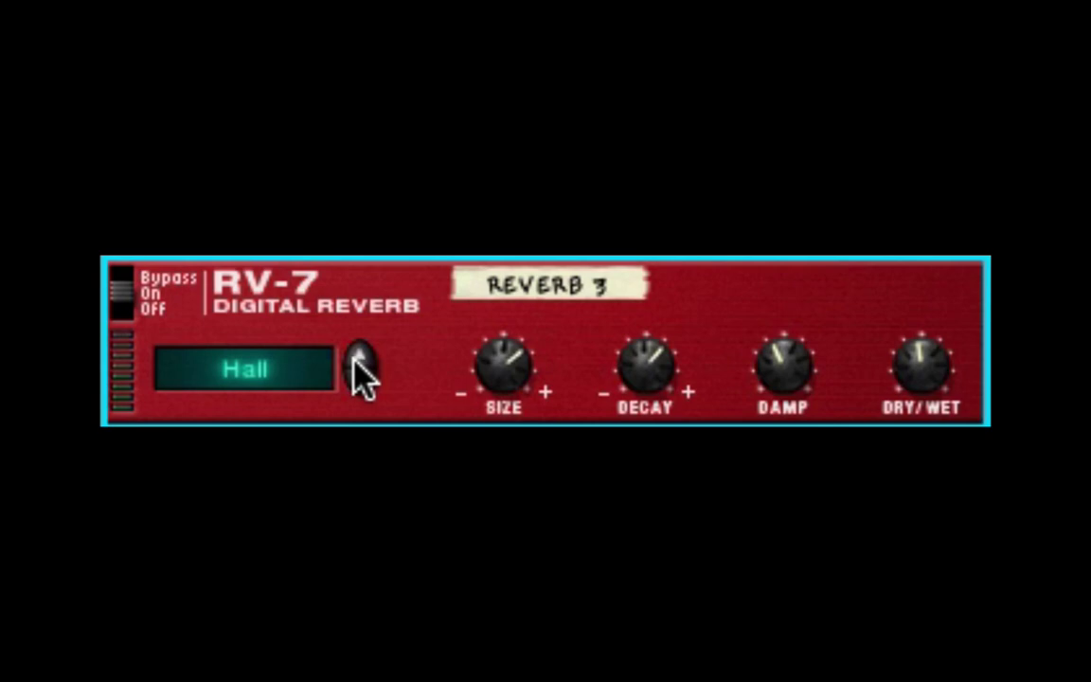
click(356, 364)
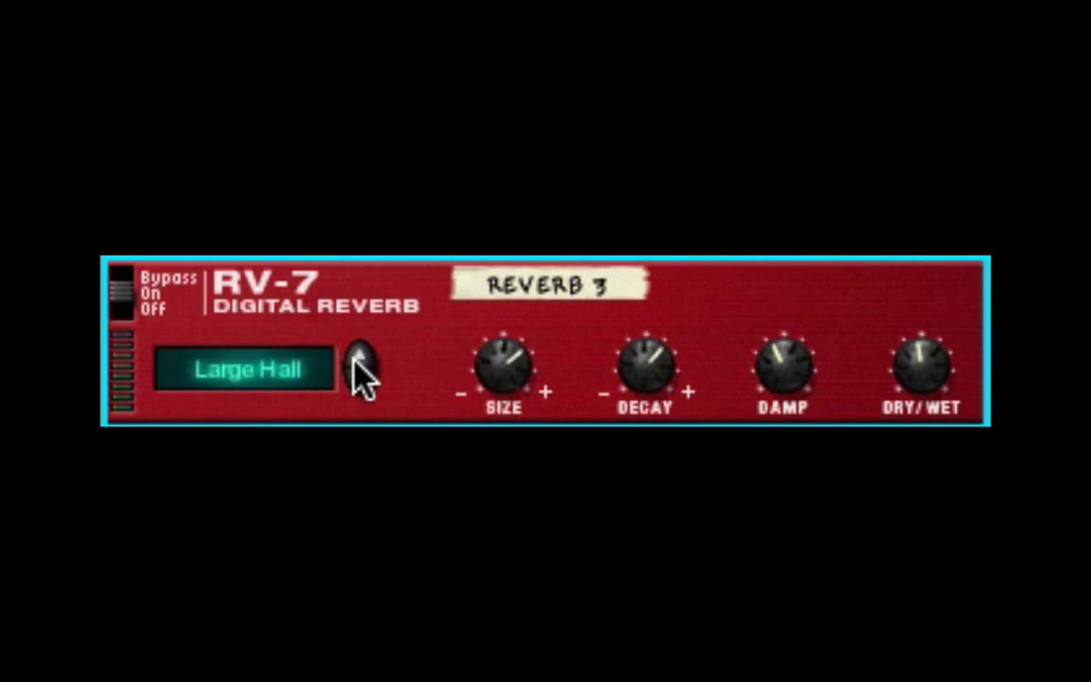
click(357, 364)
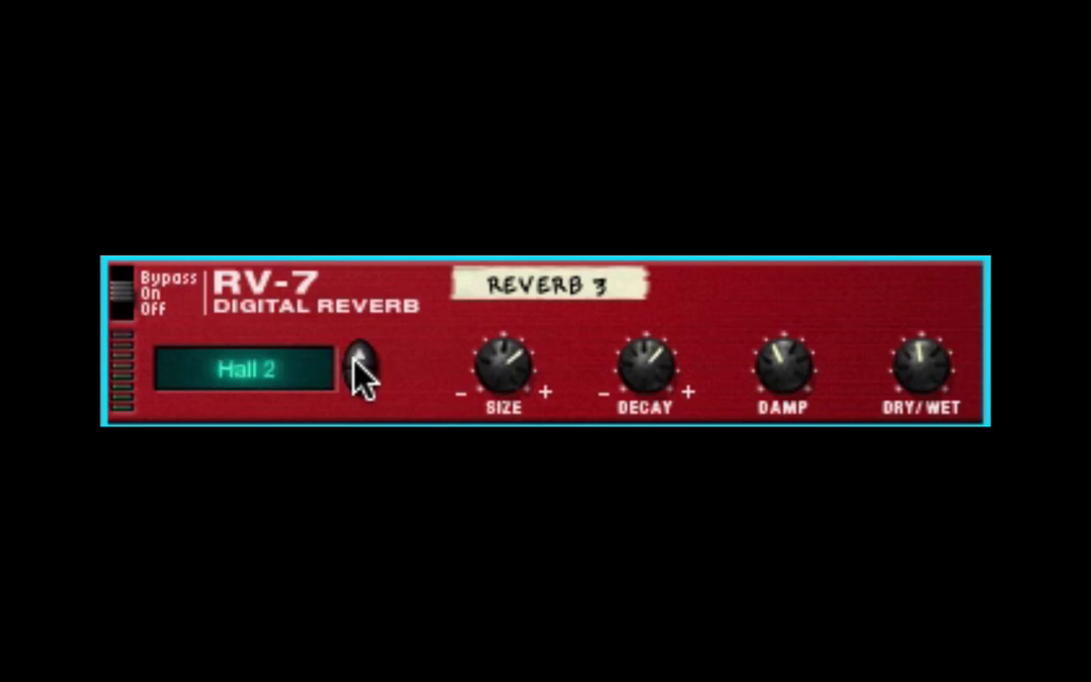
click(356, 364)
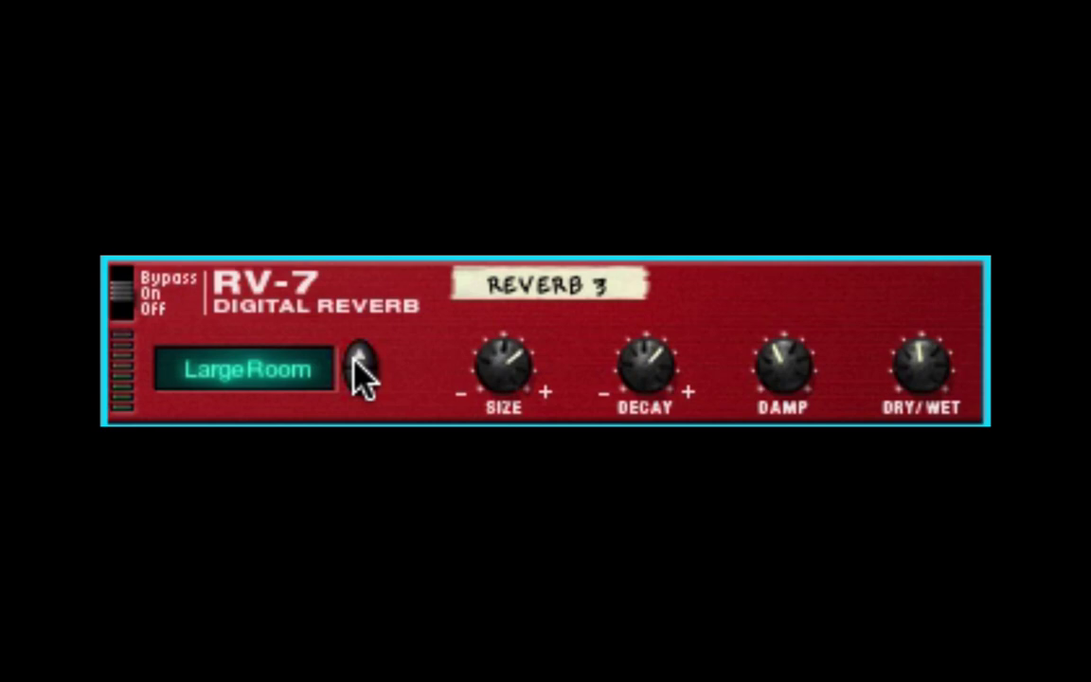
click(357, 364)
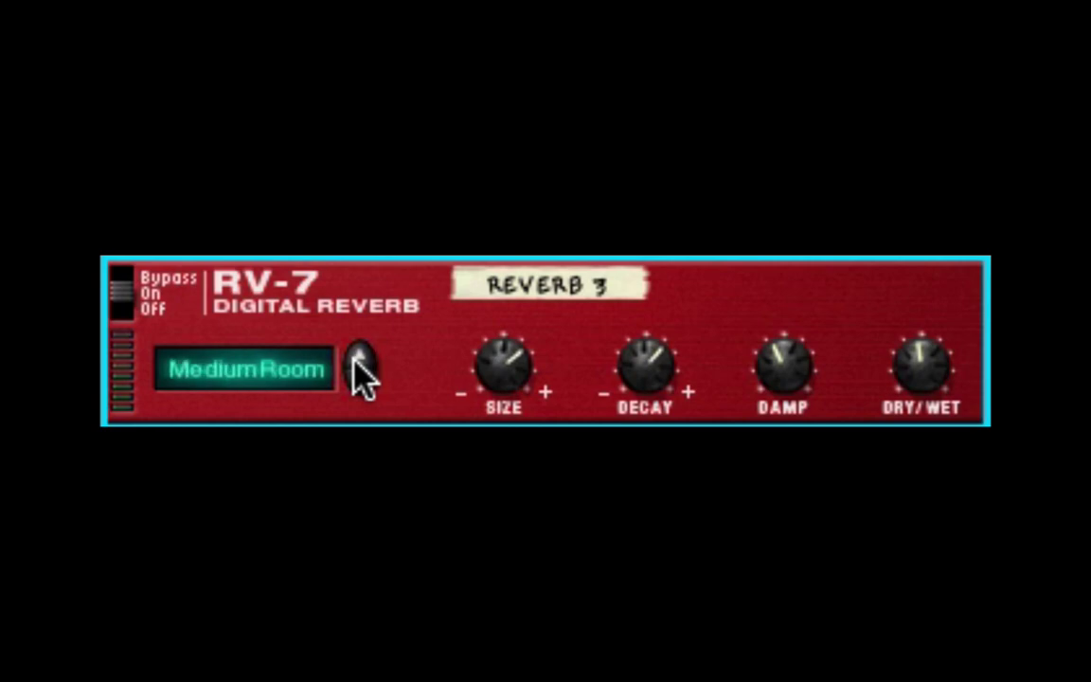
click(356, 364)
click(356, 364)
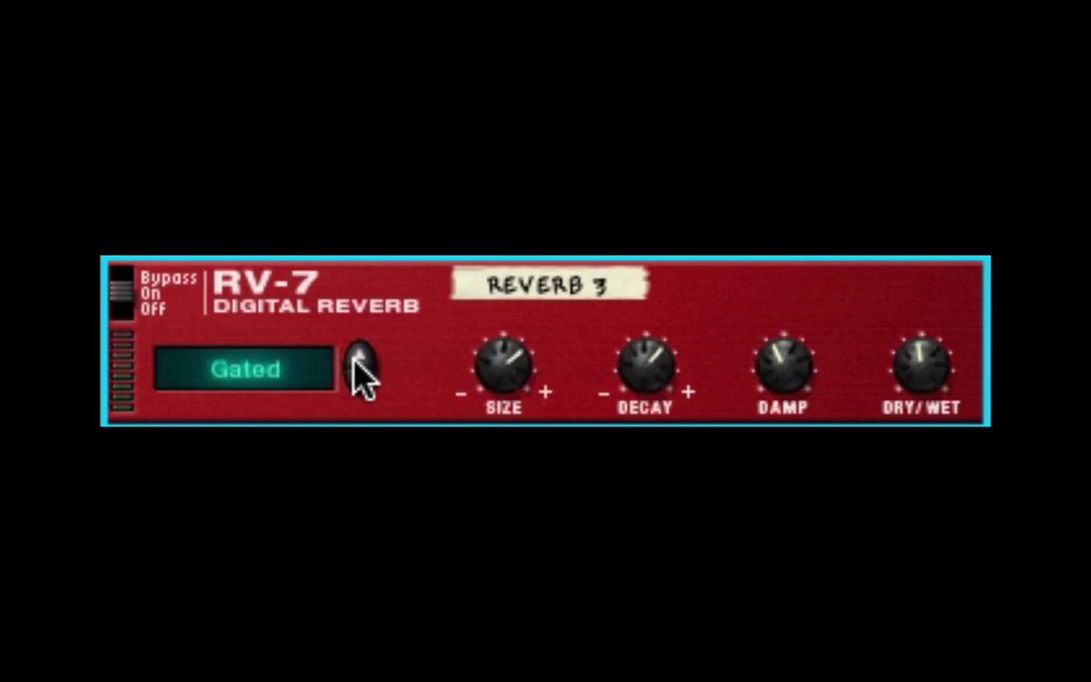
click(356, 364)
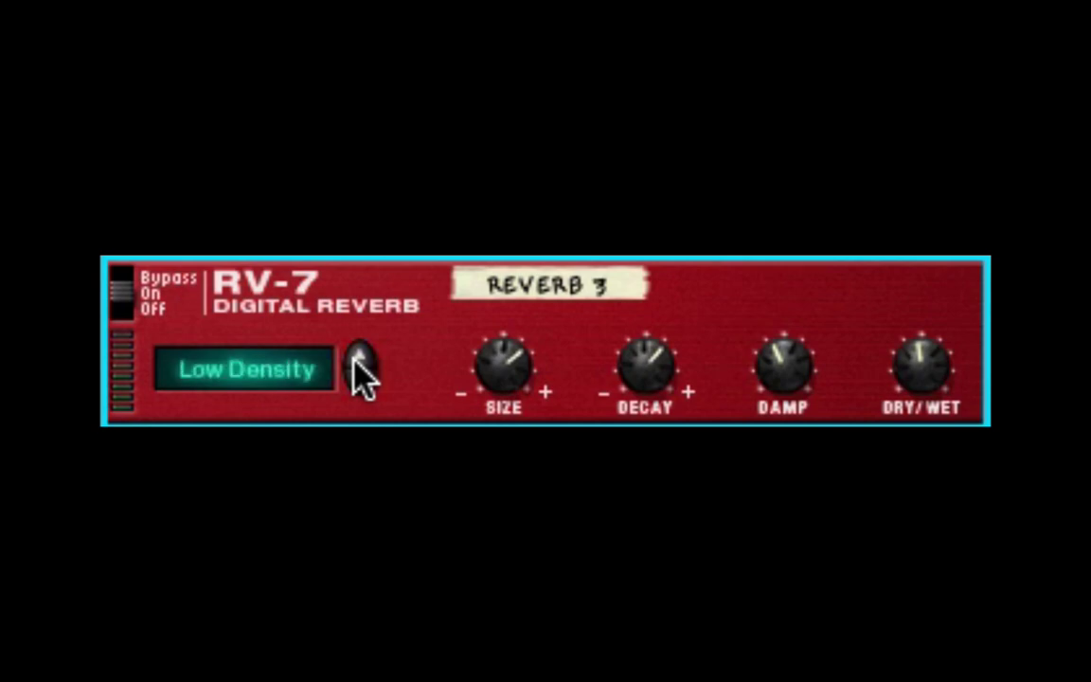
click(359, 372)
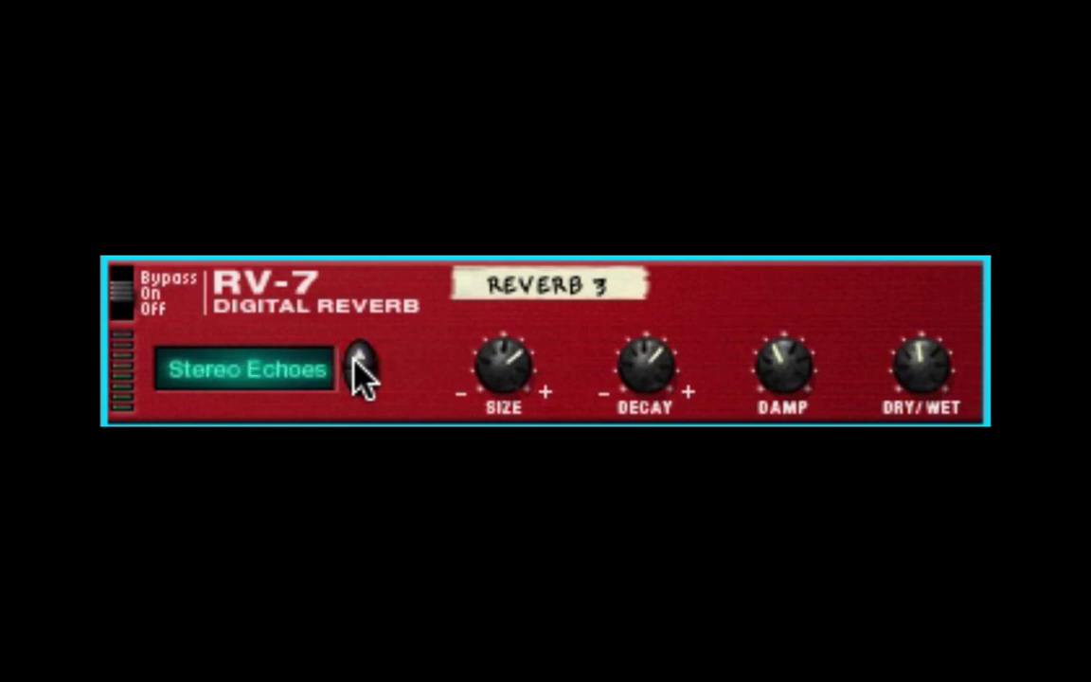
click(359, 371)
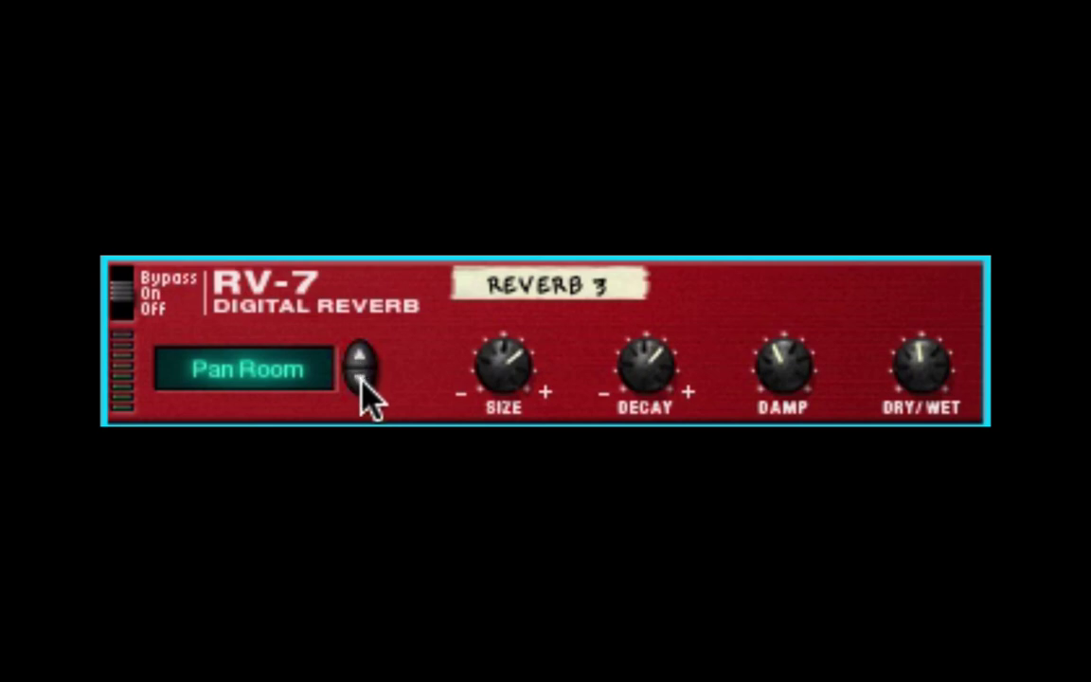
Step Reverb 3's algorithm back to Low Density and forward again to Pan Room.
click(360, 369)
click(359, 374)
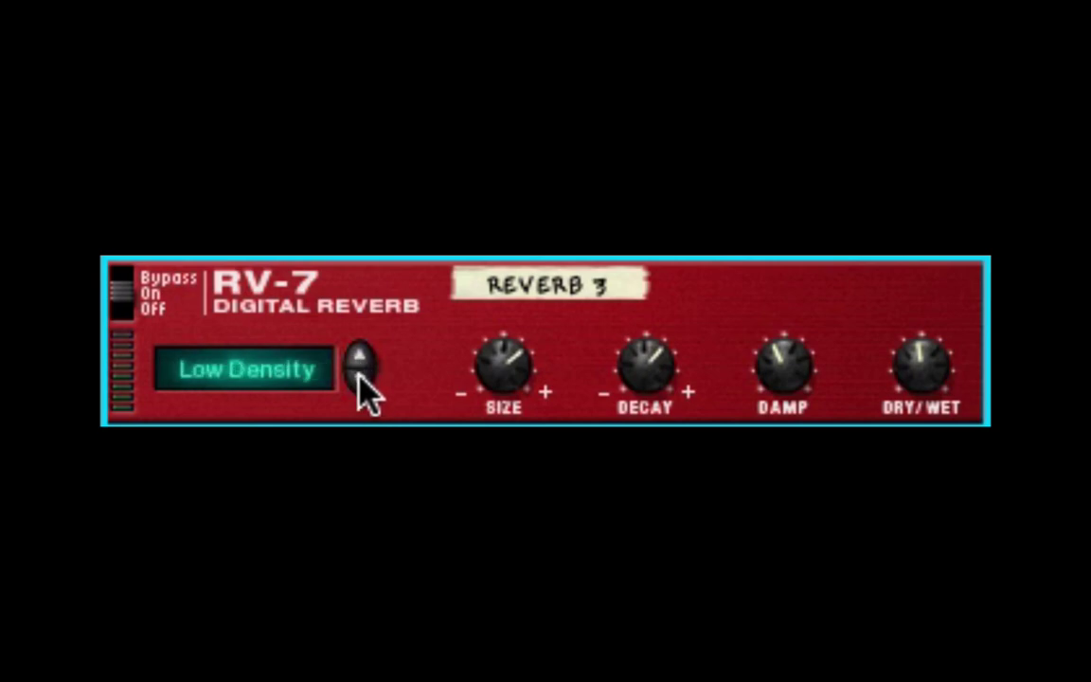
click(359, 373)
click(359, 371)
click(359, 372)
click(359, 371)
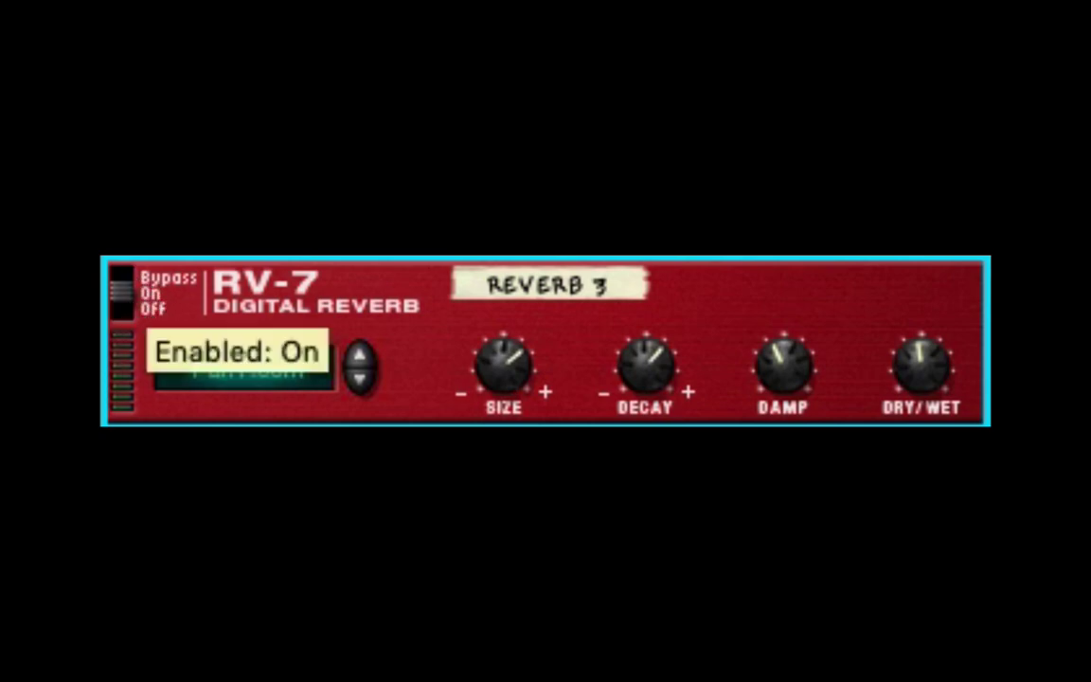
Examine the rear cabling between Kong's breakout jacks and Reverb 1, return to the rack front and audition the SD1 pad.
key(Tab)
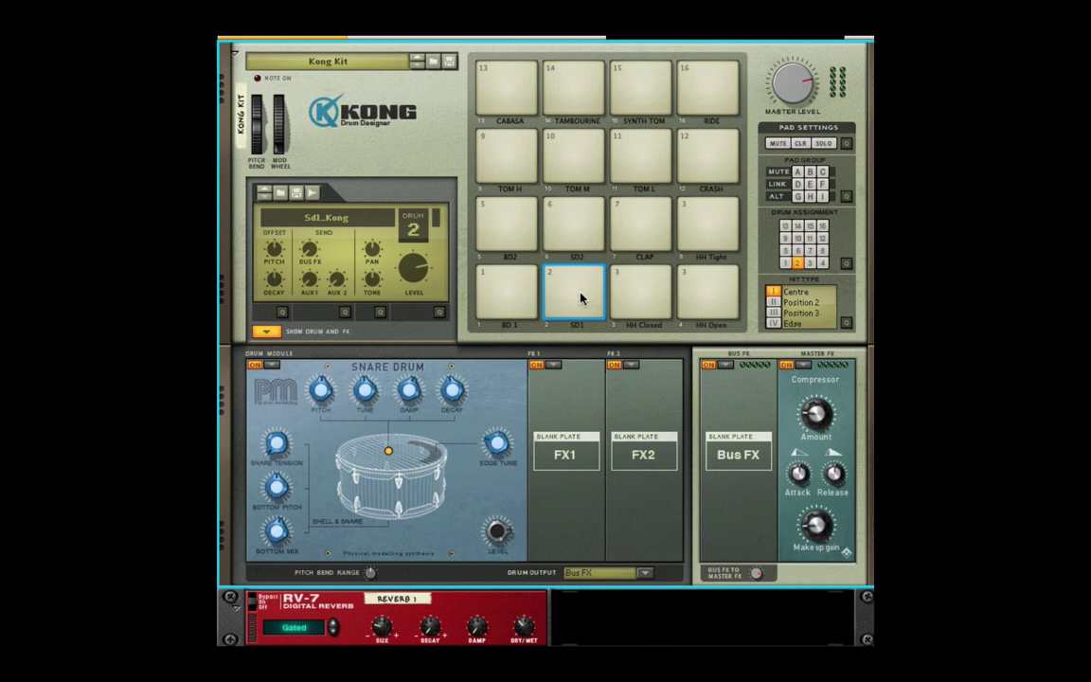
key(Tab)
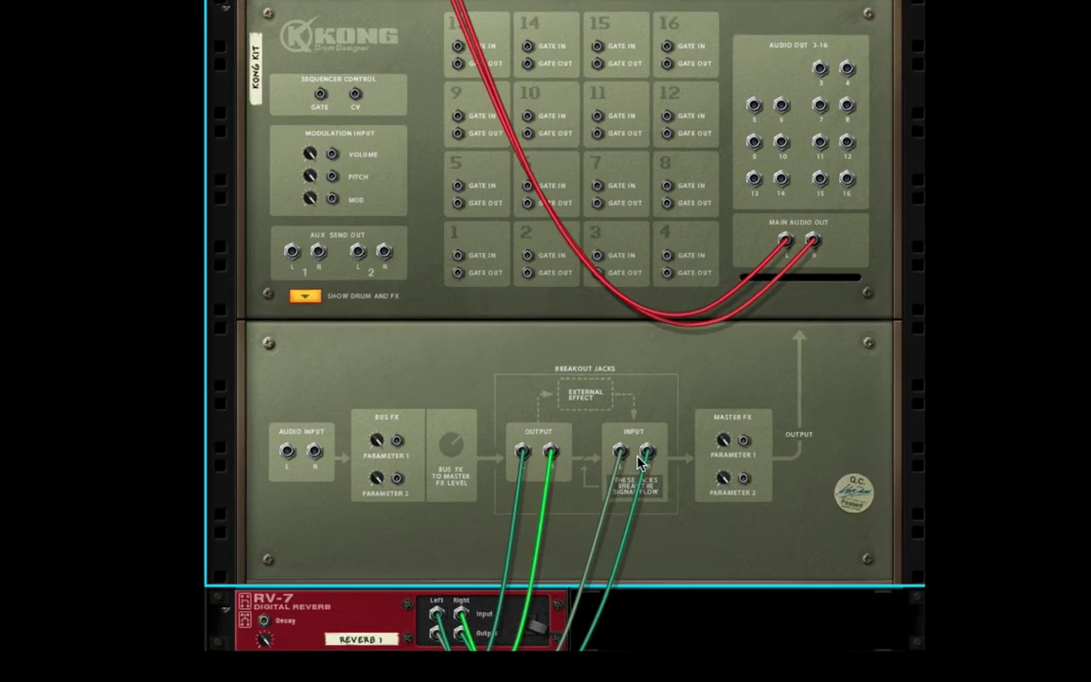
key(Tab)
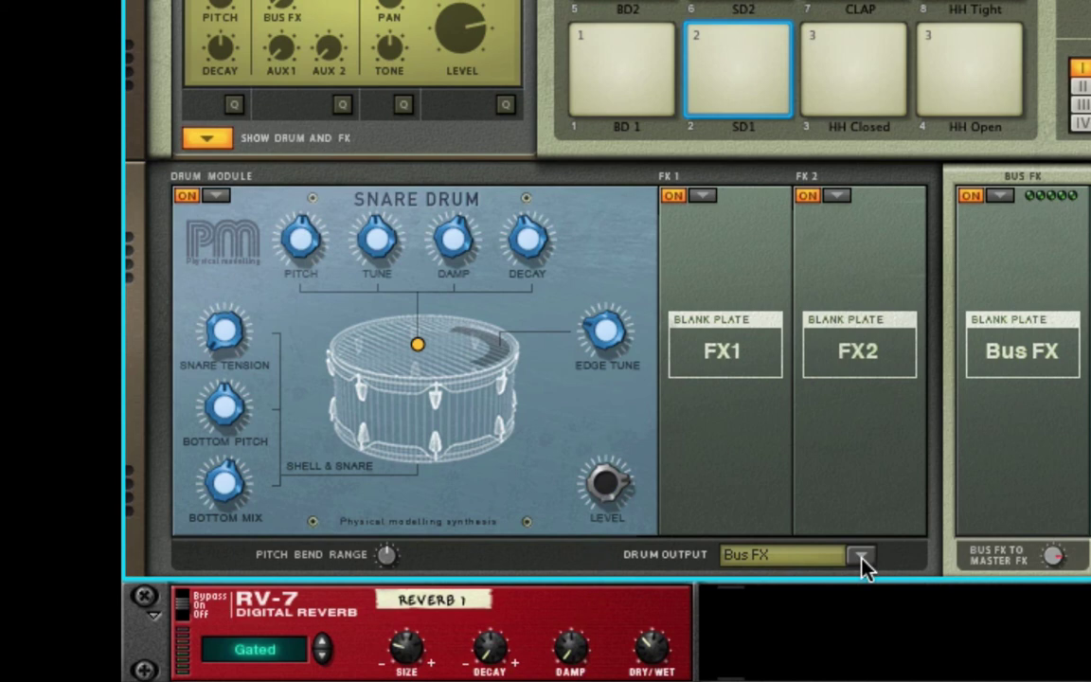
click(729, 57)
click(730, 56)
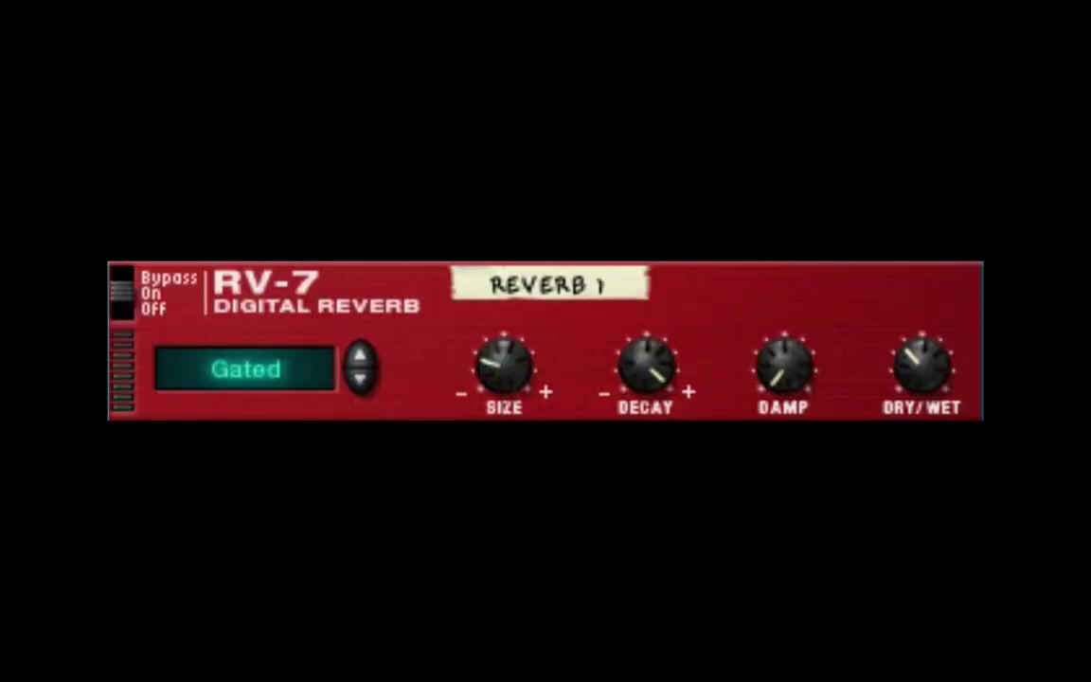
Try Reverb 1's Gated Decay near minimum, at a high setting, and just below its midpoint.
drag(658, 383, 645, 431)
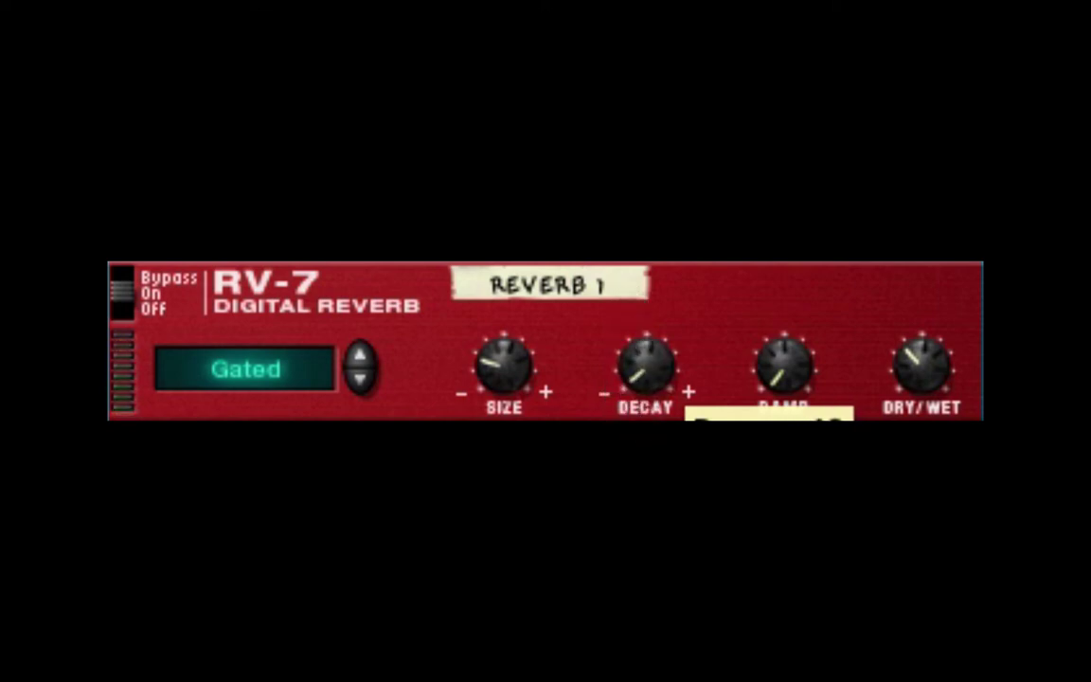
drag(641, 378, 653, 438)
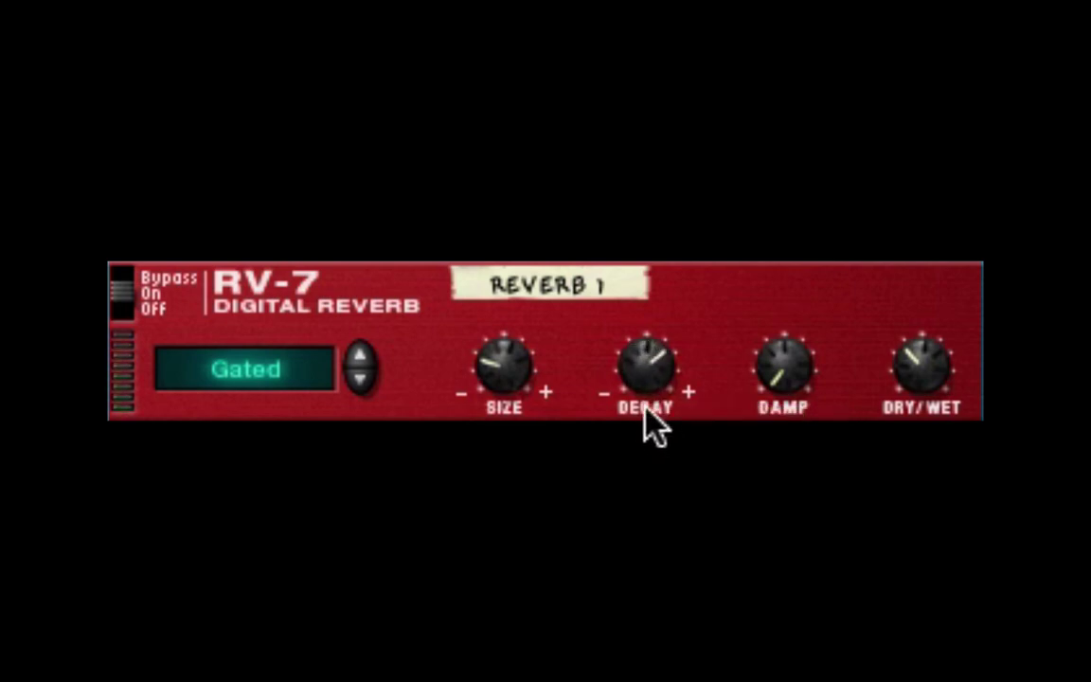
drag(662, 363, 664, 417)
Experiment with Reverb 1's Size and Damp, leaving Size at about ten o'clock and Dry/Wet at about nine o'clock.
drag(509, 375, 502, 283)
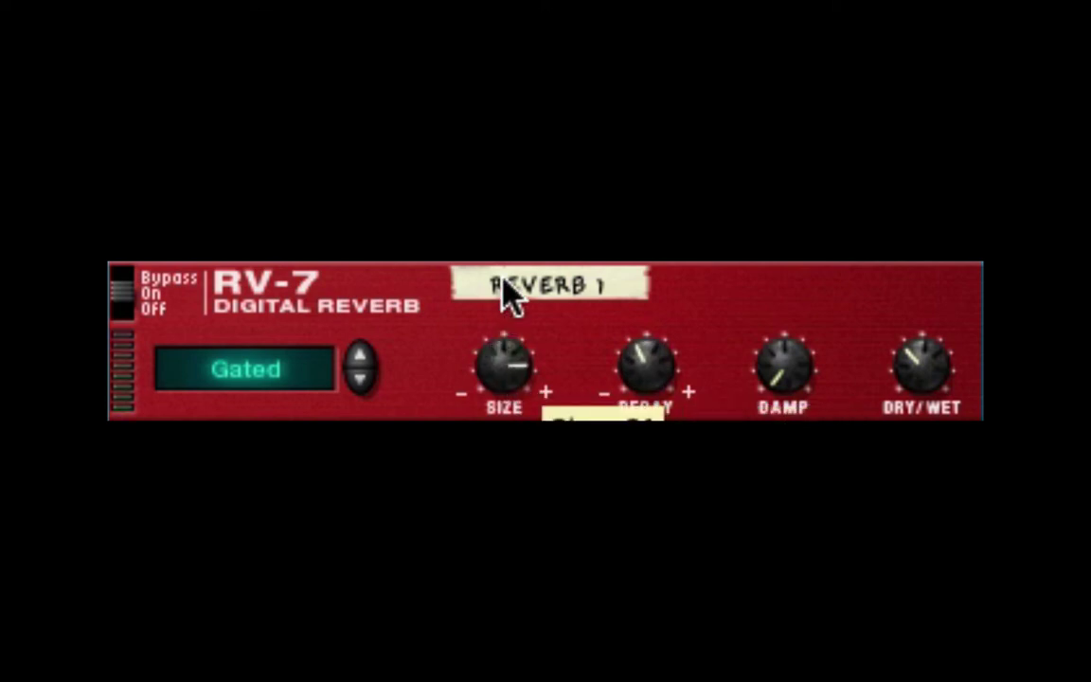
drag(508, 299, 497, 311)
mouse_move(919, 375)
mouse_down()
mouse_move(933, 353)
mouse_move(929, 310)
mouse_move(903, 359)
mouse_up()
drag(784, 397, 725, 237)
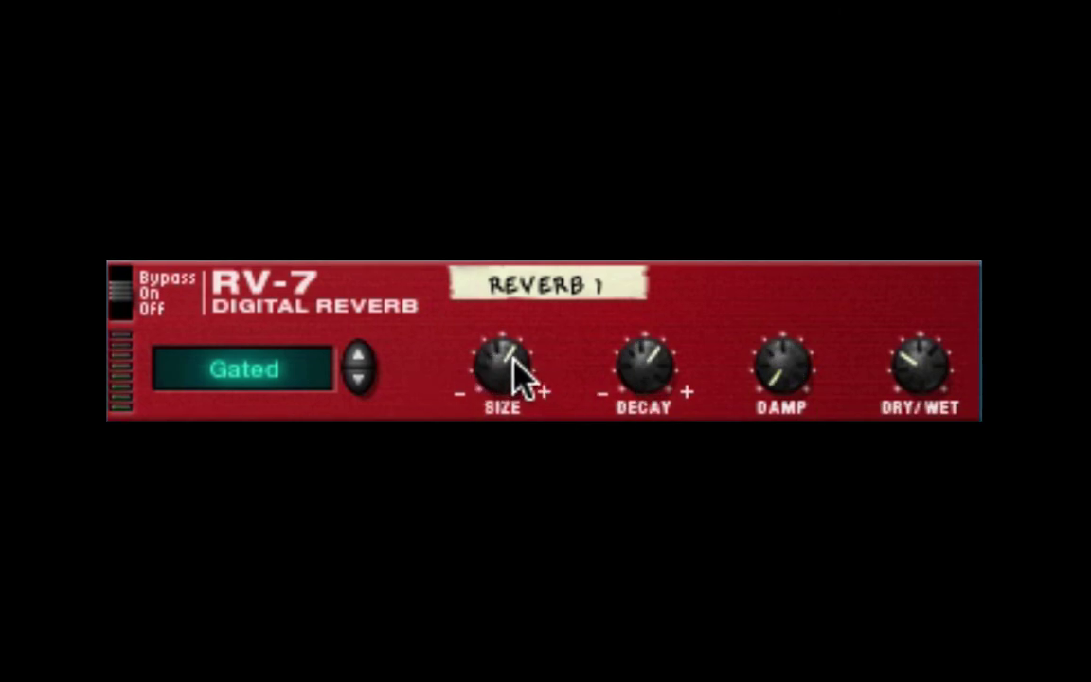
drag(504, 377, 469, 405)
mouse_move(895, 369)
mouse_down()
mouse_move(905, 365)
mouse_move(893, 388)
mouse_up()
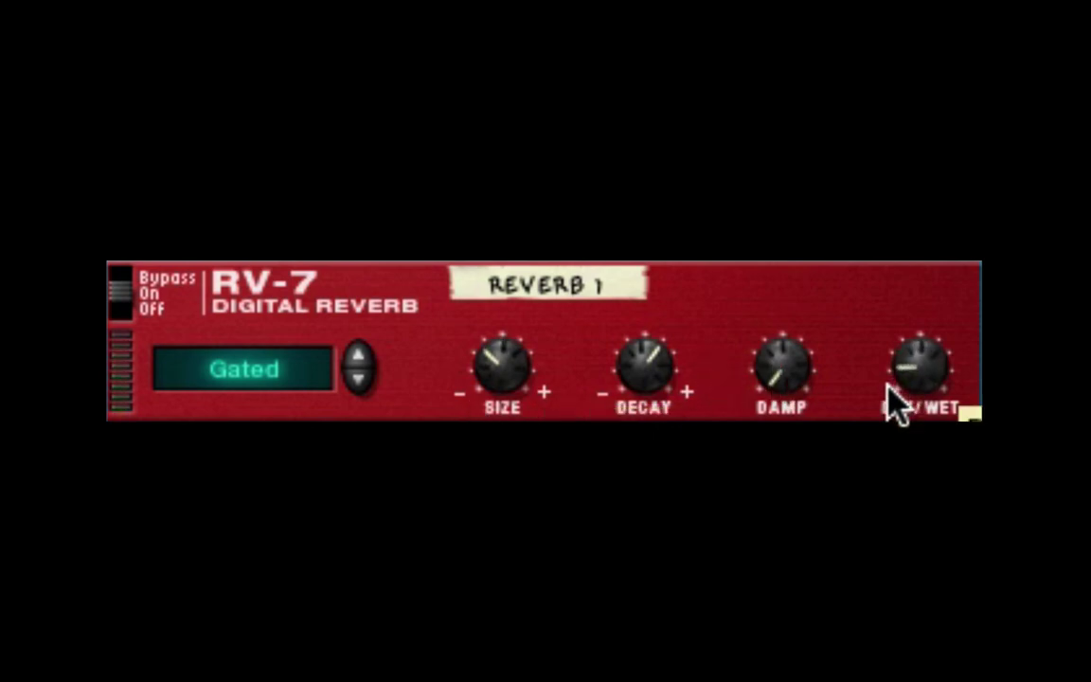
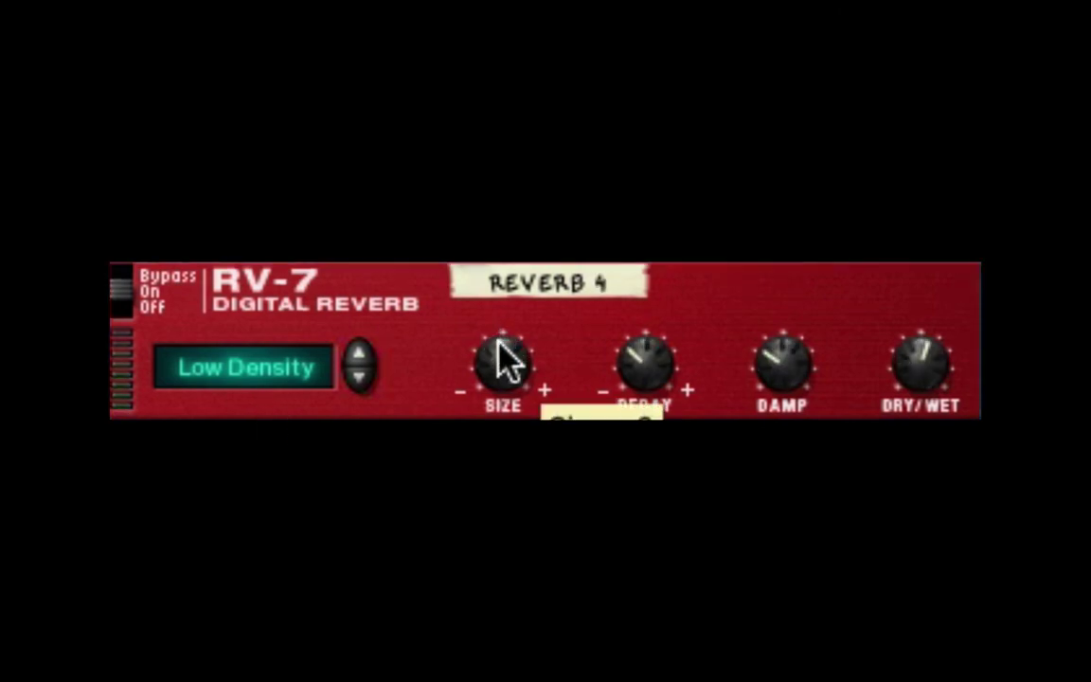
Vary the Low Density Size on Reverb 4 around centre and up high, ending at about eleven o'clock.
drag(509, 361, 511, 388)
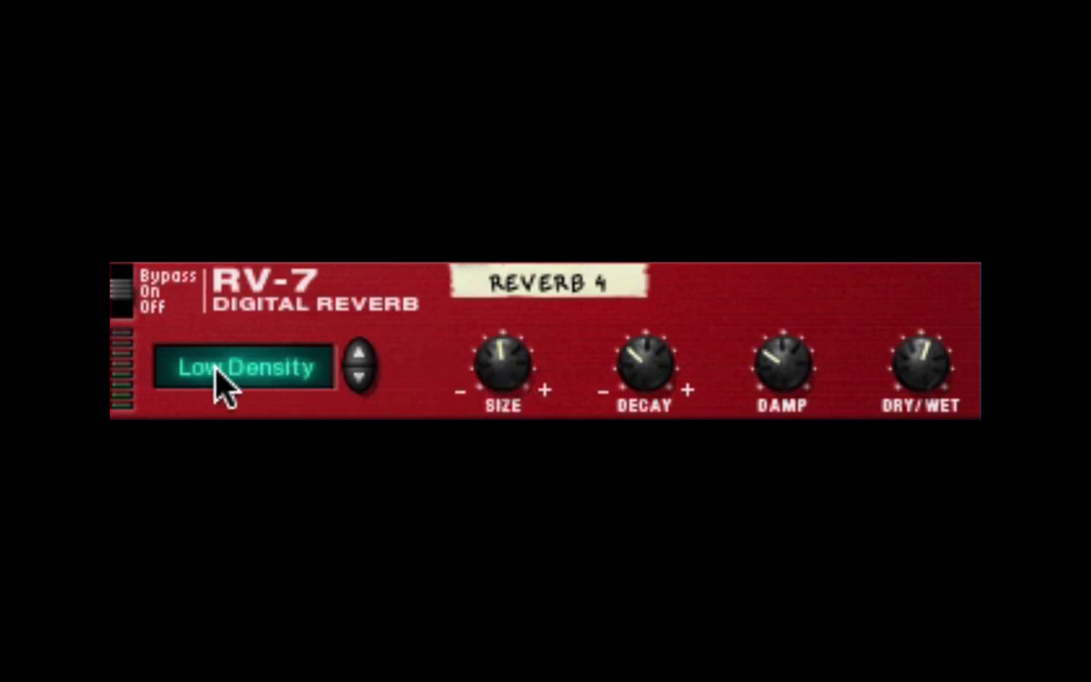
mouse_move(507, 366)
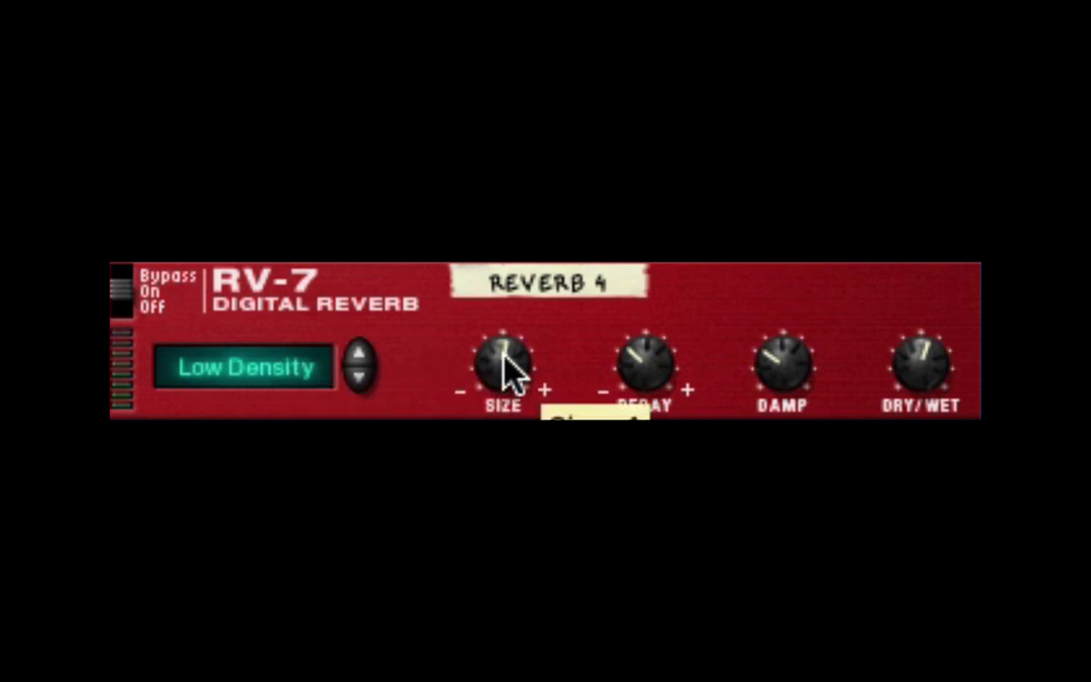
mouse_move(505, 360)
mouse_down()
mouse_move(499, 345)
mouse_move(494, 378)
mouse_move(493, 358)
mouse_move(479, 389)
mouse_move(494, 365)
mouse_up()
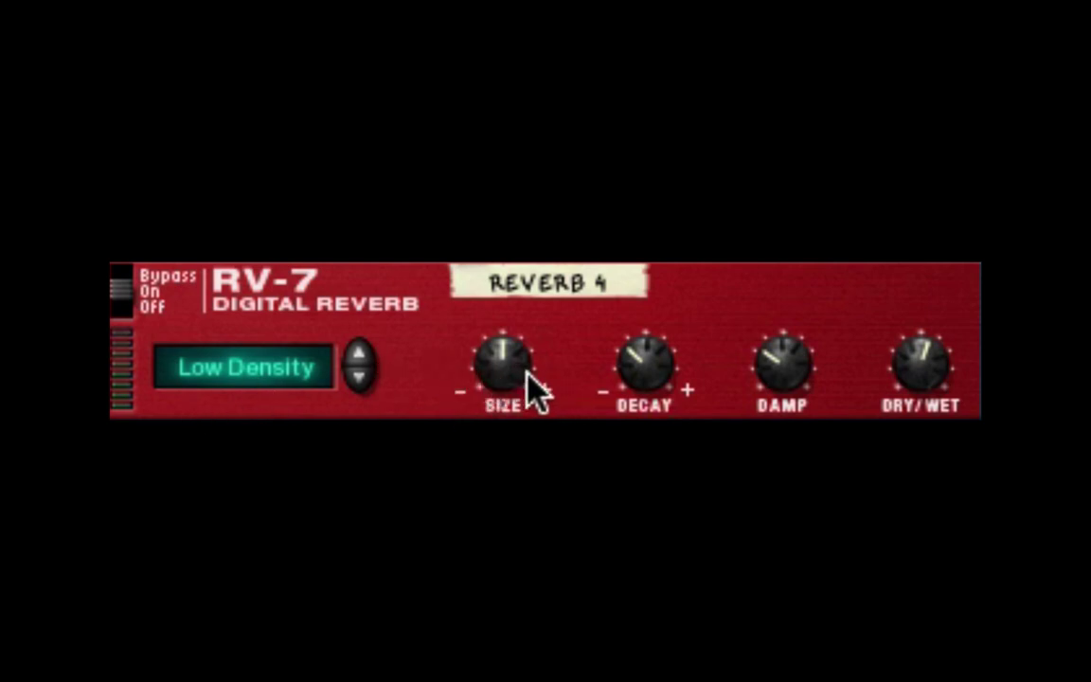
mouse_move(494, 368)
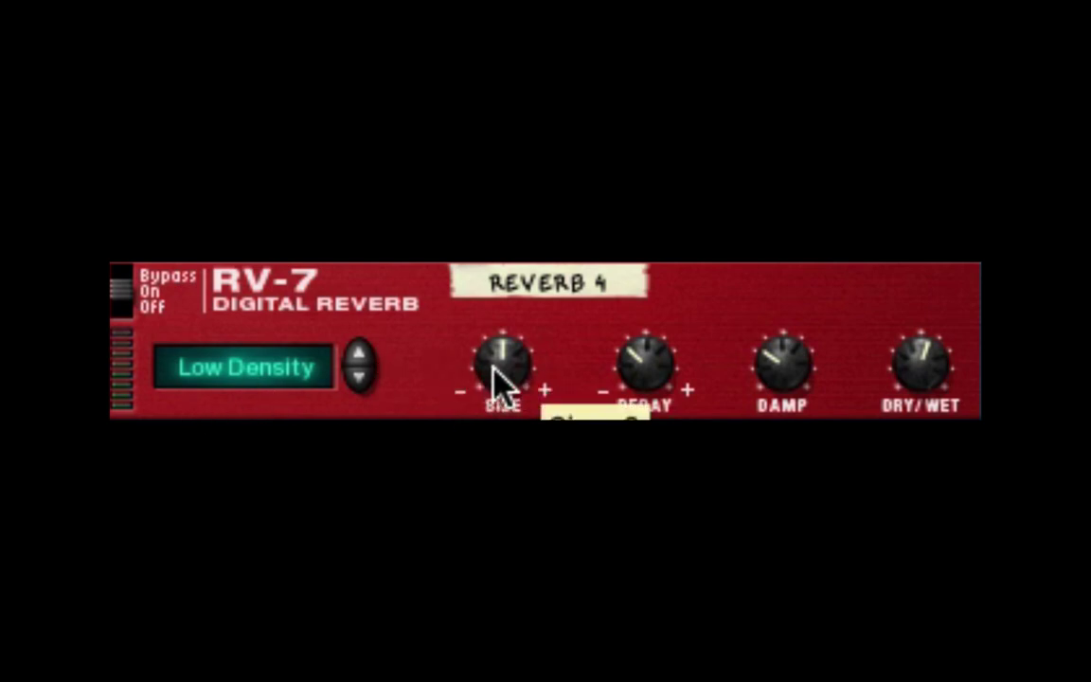
drag(500, 377, 485, 426)
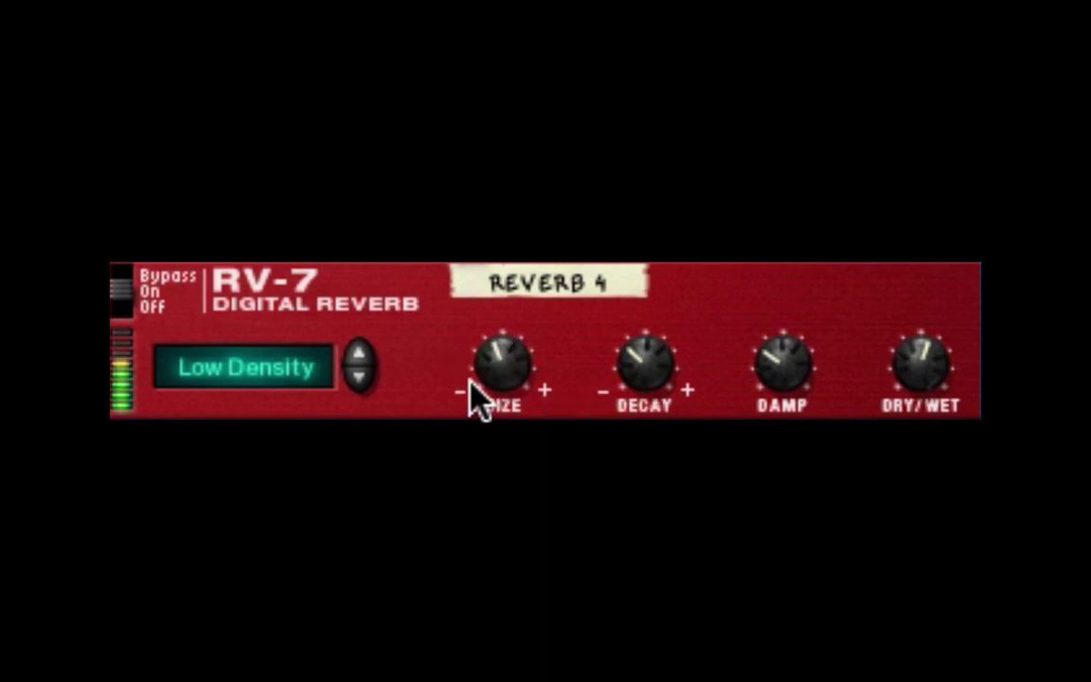
drag(509, 390, 511, 298)
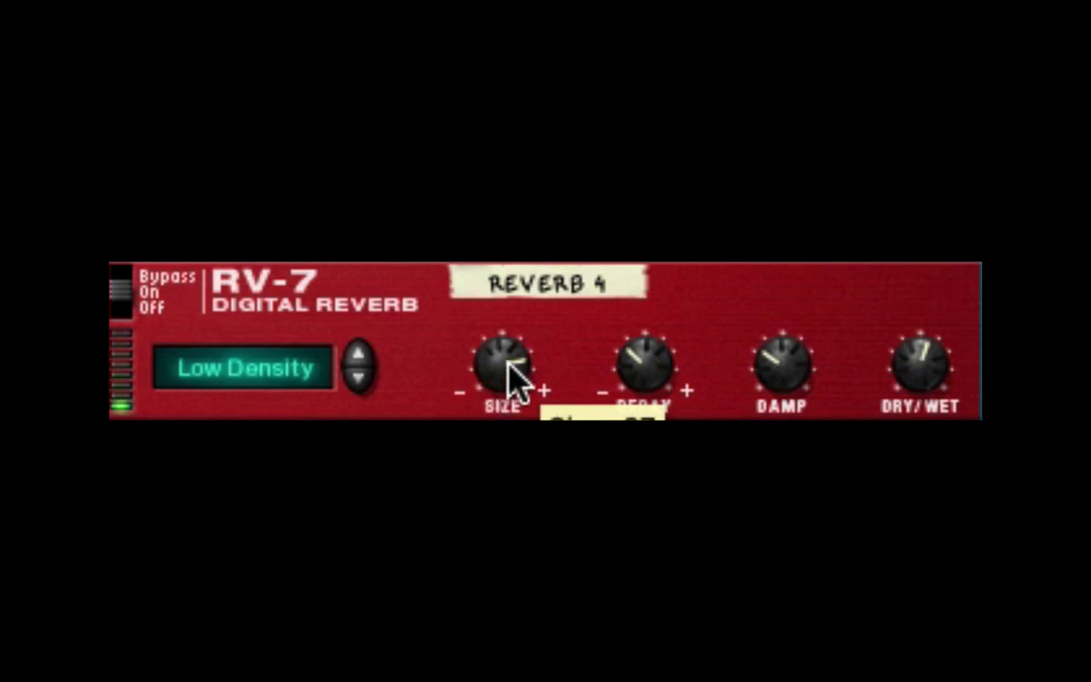
drag(511, 379, 507, 418)
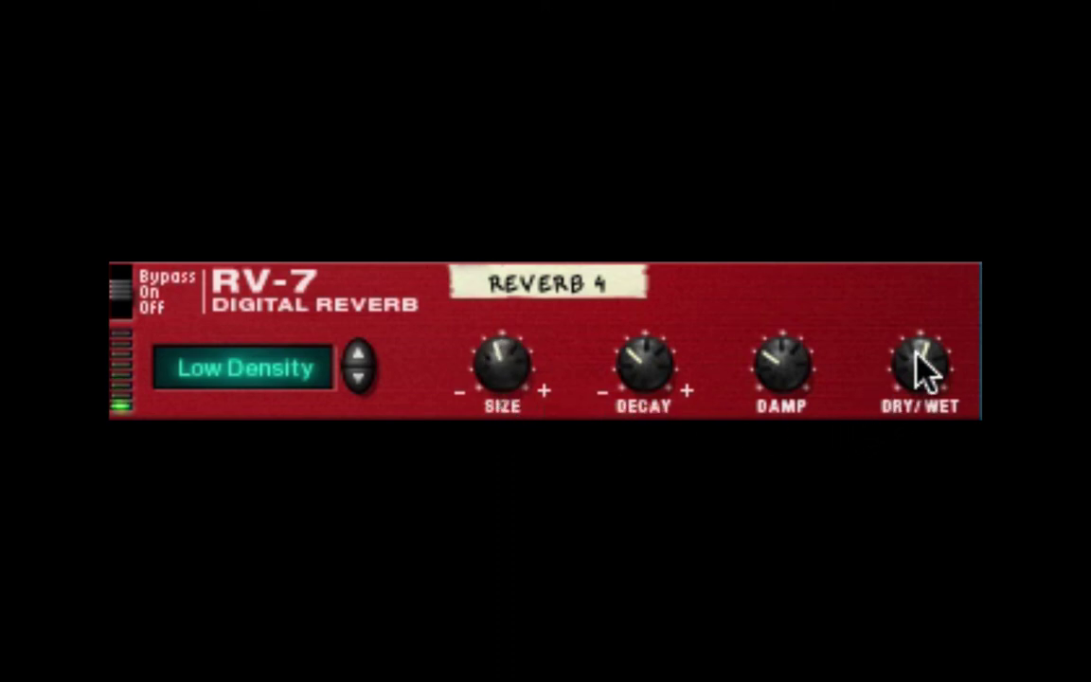
Raise Reverb 4's Size to about one o'clock with Dry/Wet fully wet, and bring Dry/Wet back to just above centre.
mouse_move(924, 371)
drag(924, 372, 901, 329)
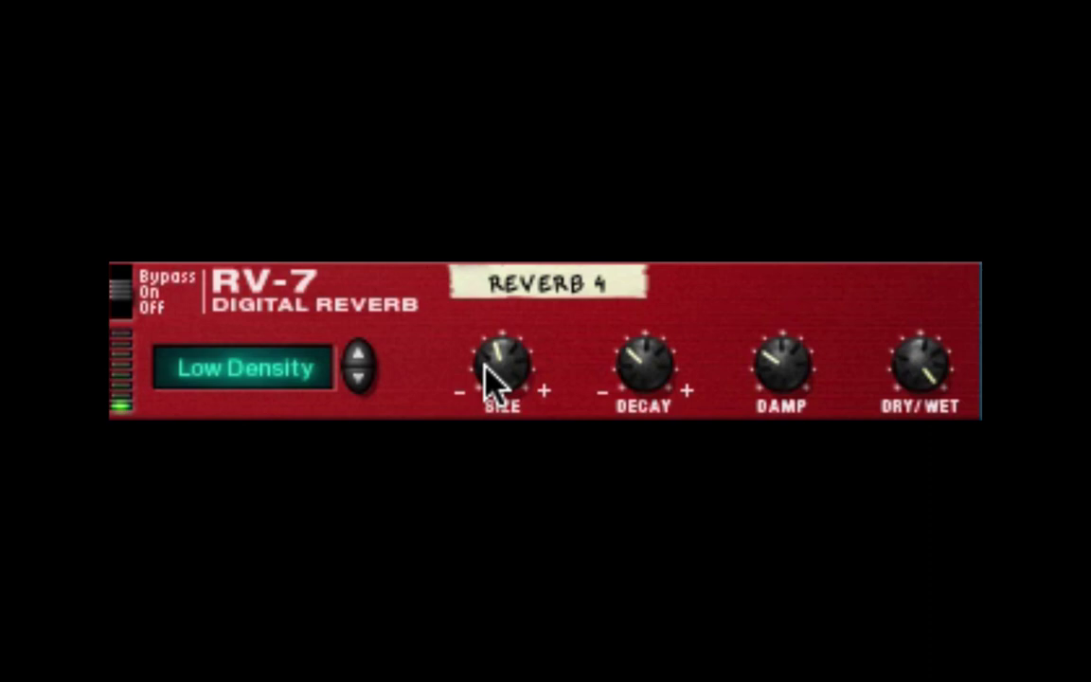
drag(483, 363, 466, 336)
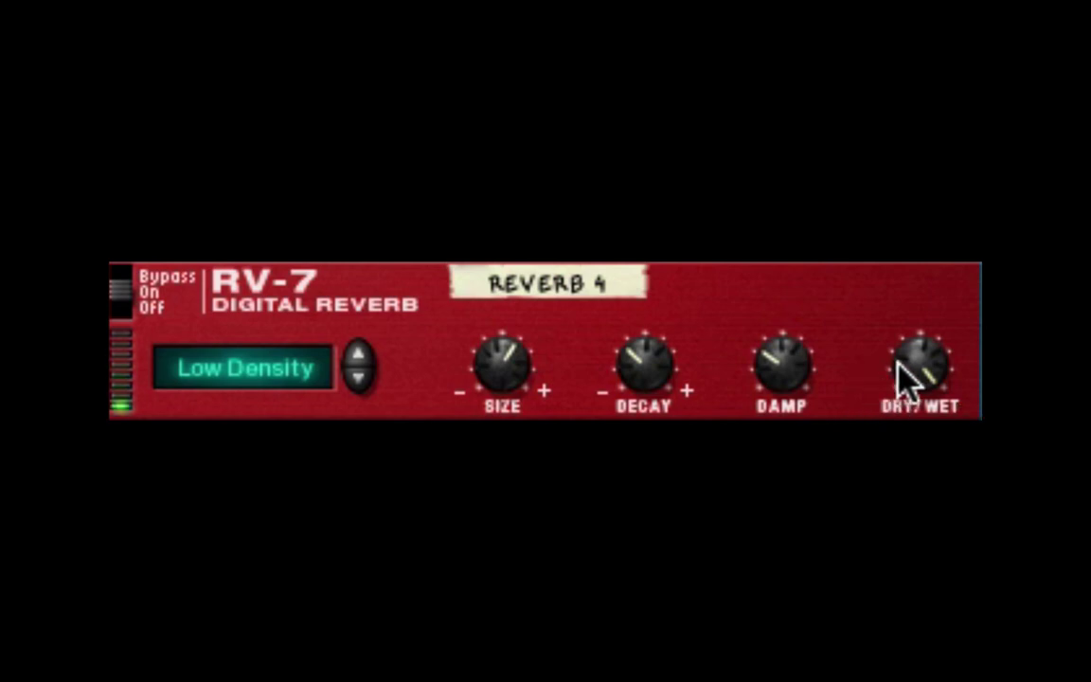
drag(908, 383, 891, 435)
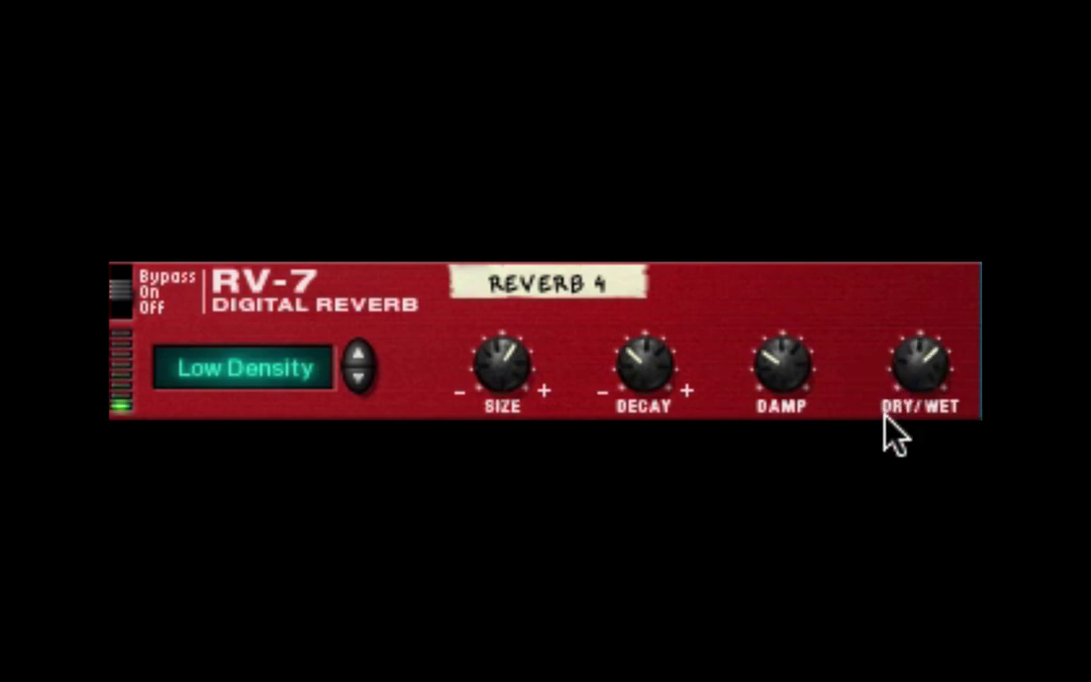
drag(938, 384, 940, 402)
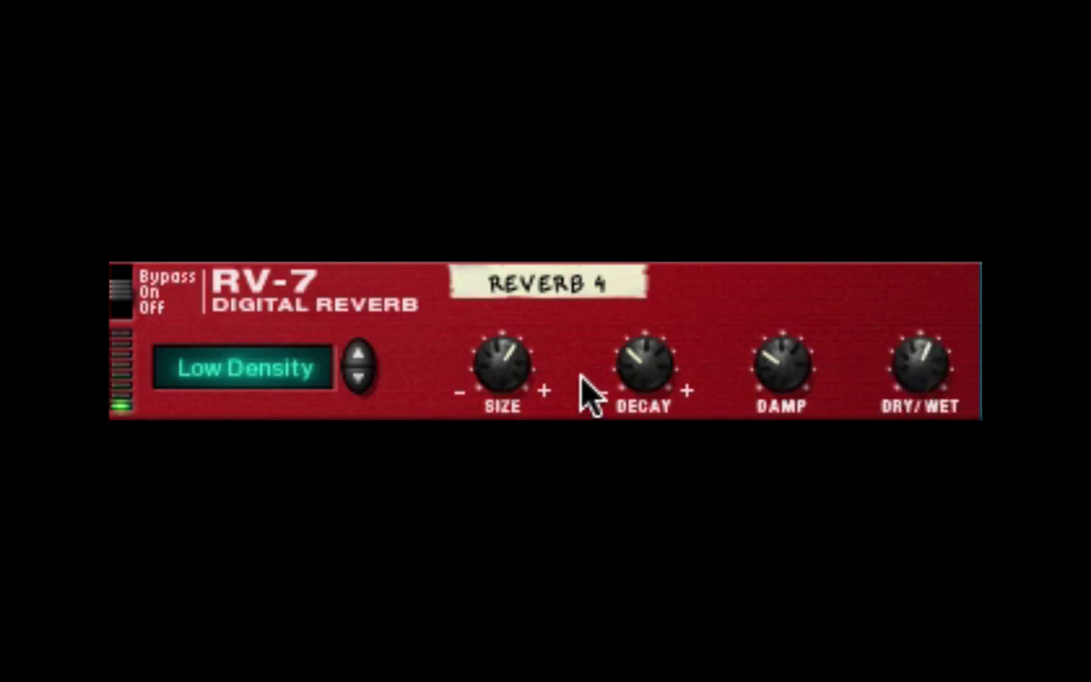
Reshape Reverb 4 by raising Damp to about half past one, lowering Size to about half past ten, and reducing Decay.
drag(782, 370, 762, 327)
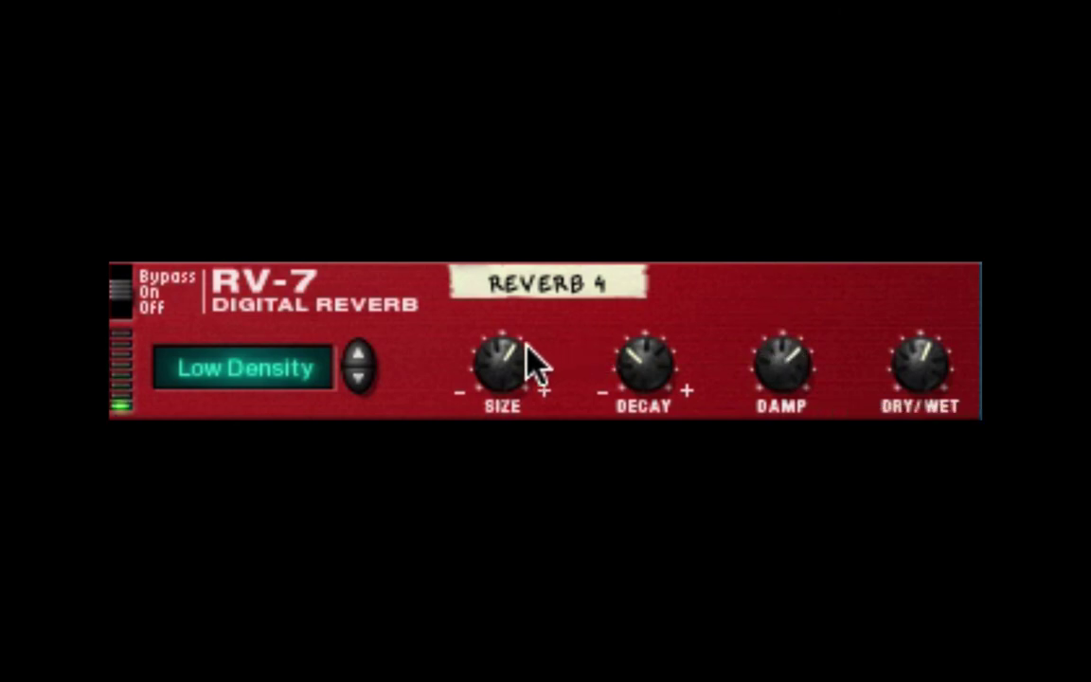
drag(525, 360, 496, 409)
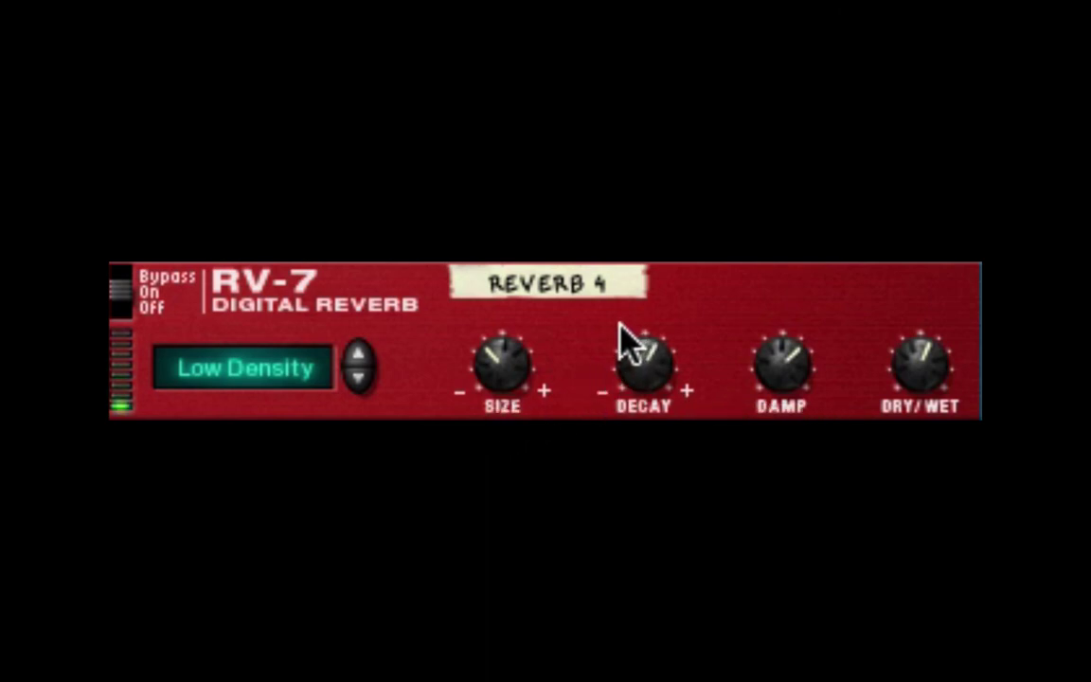
drag(621, 336, 625, 386)
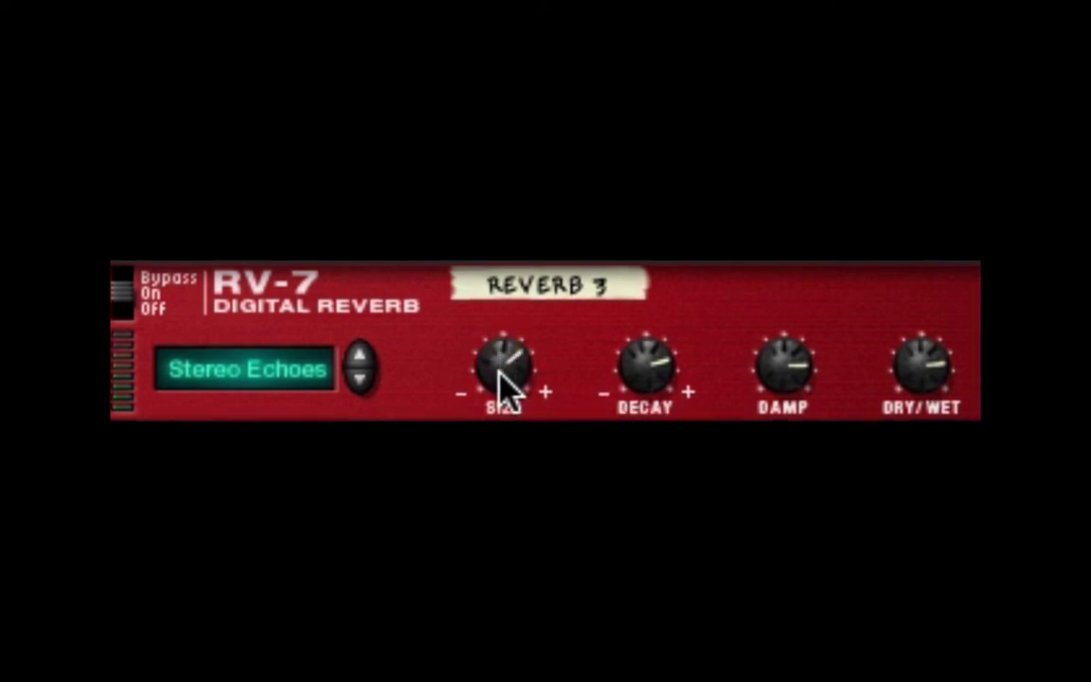
Check the Size value of the Stereo Echoes algorithm on Reverb 3.
mouse_move(499, 373)
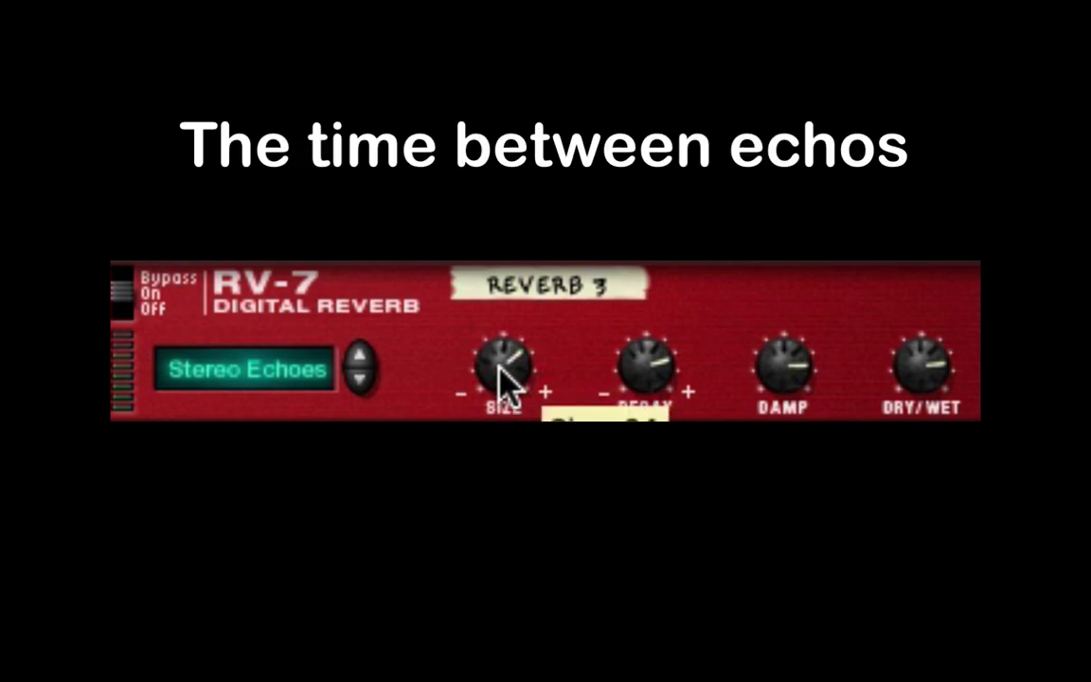